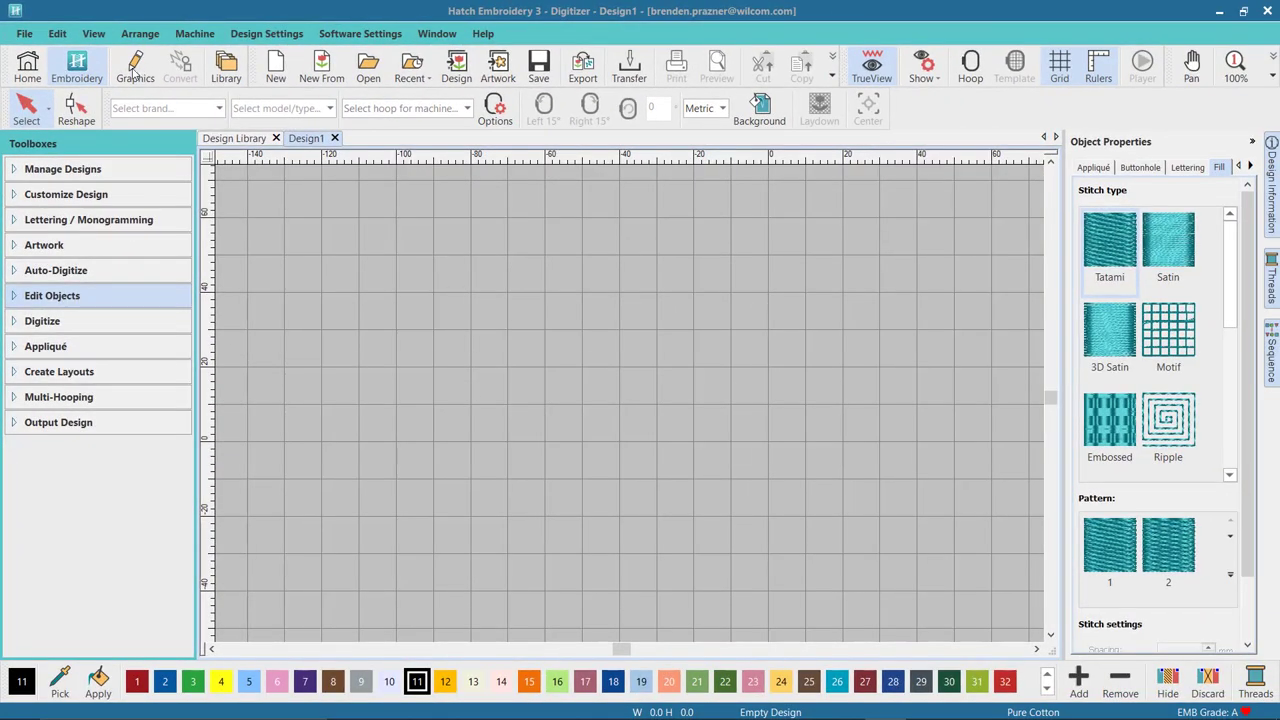
# Step: Switch Hatch Embroidery 3 to the Graphics workspace
pyautogui.click(137, 72)
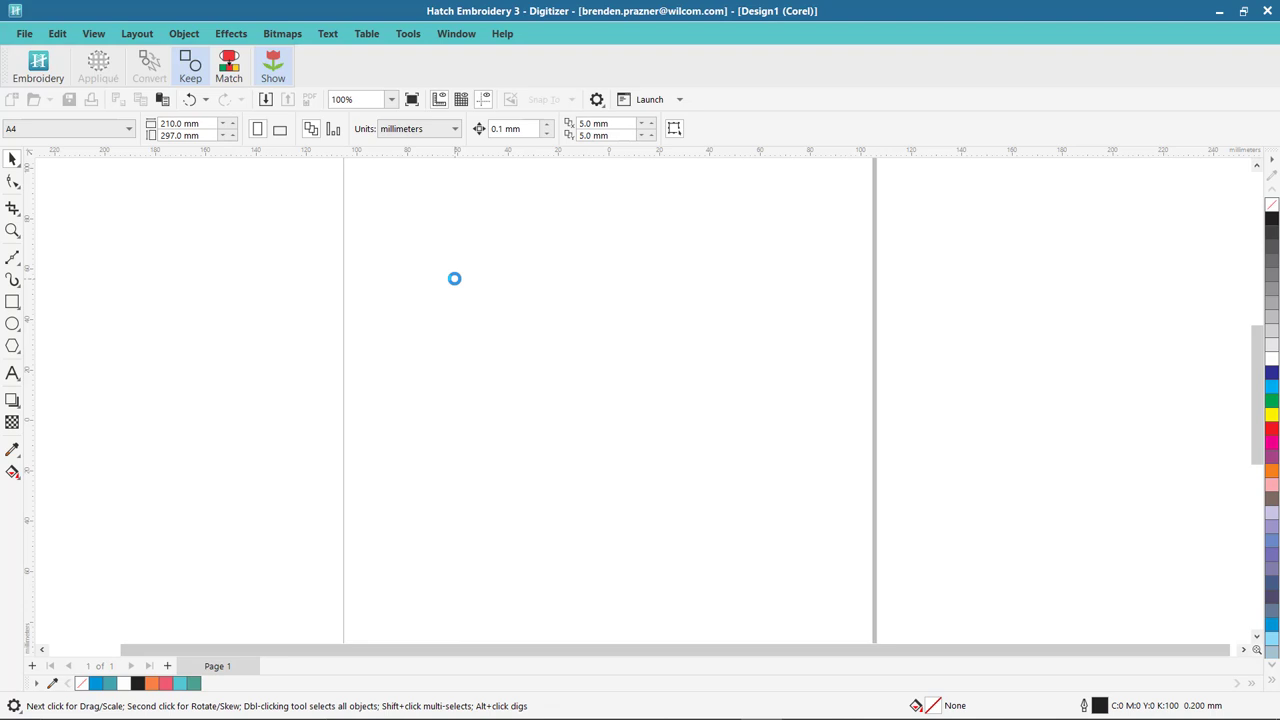
# Step: Import Bird.svg and place it on the A4 page
pyautogui.click(268, 100)
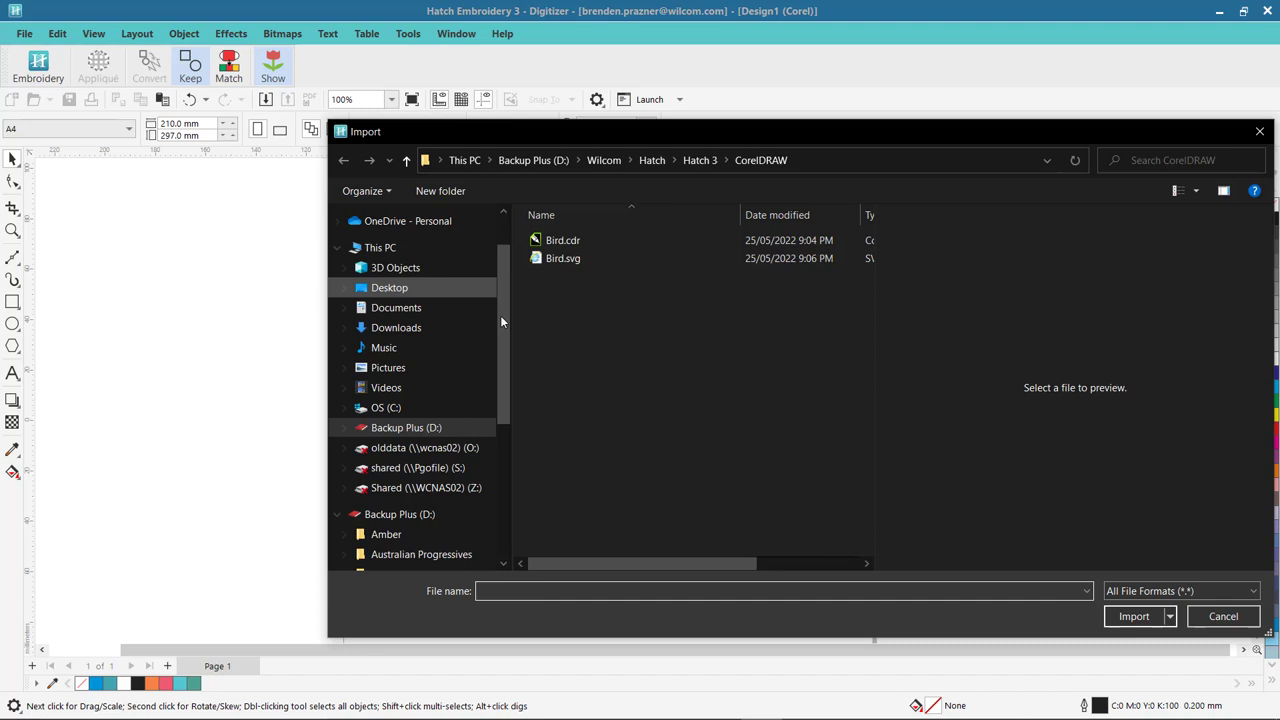
pyautogui.click(556, 258)
pyautogui.click(1134, 651)
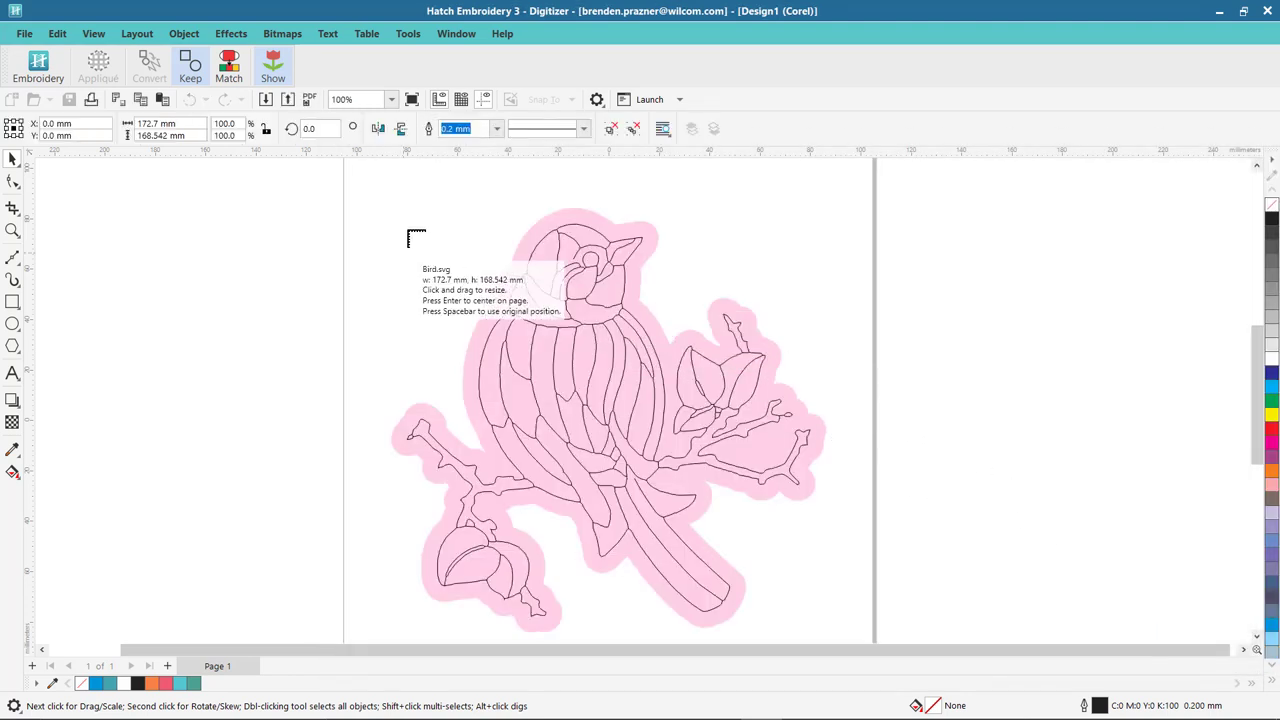
pyautogui.click(407, 230)
# Step: Move the bird up and left, then select its pink background shape
pyautogui.click(585, 365)
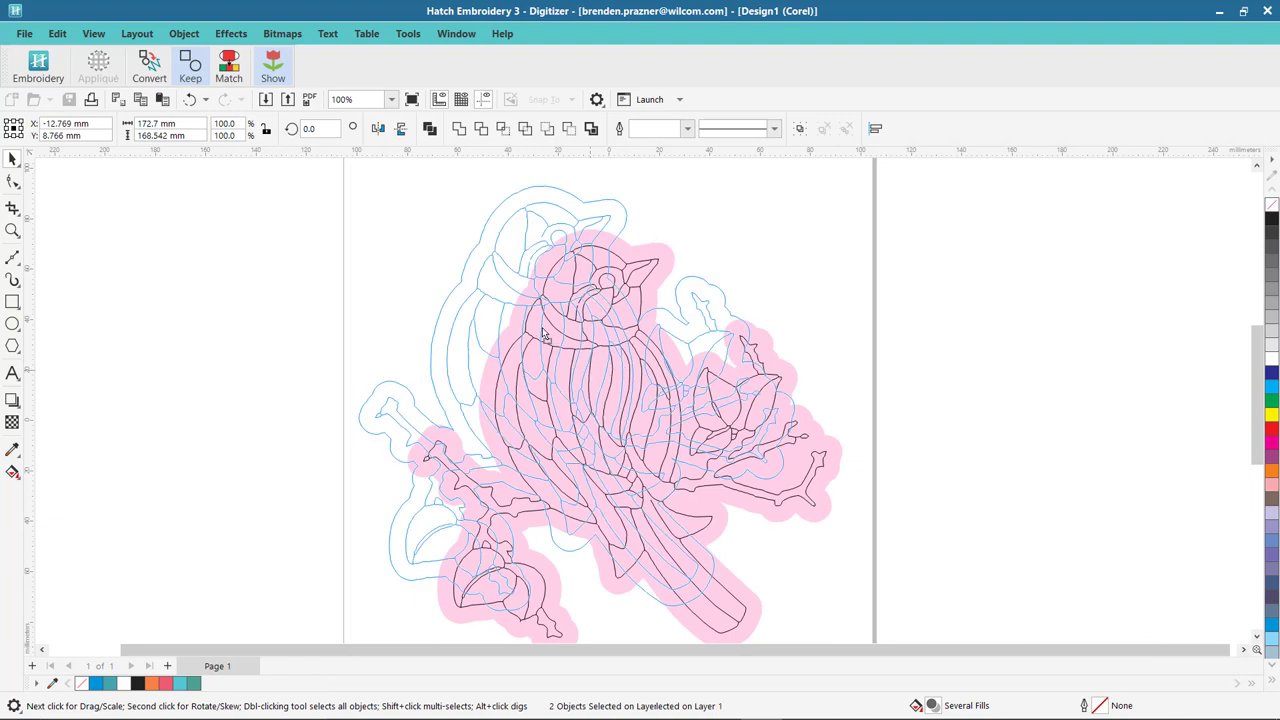
pyautogui.click(849, 281)
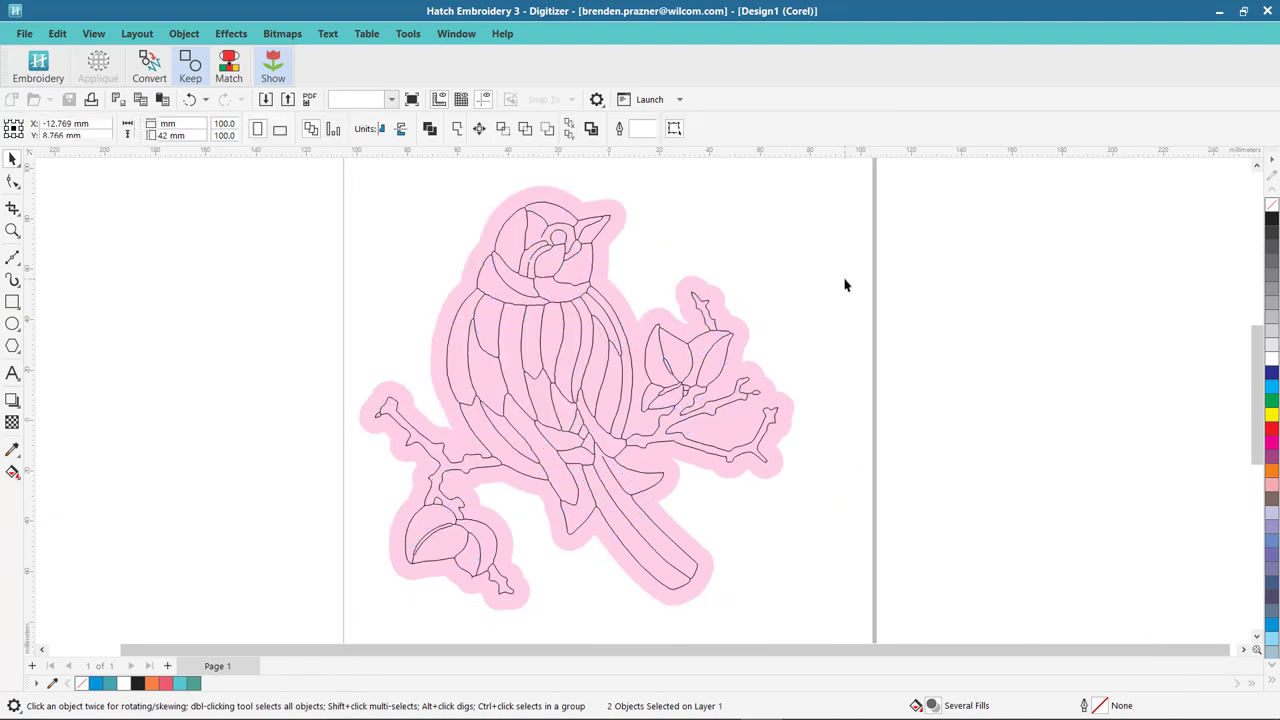
pyautogui.click(621, 229)
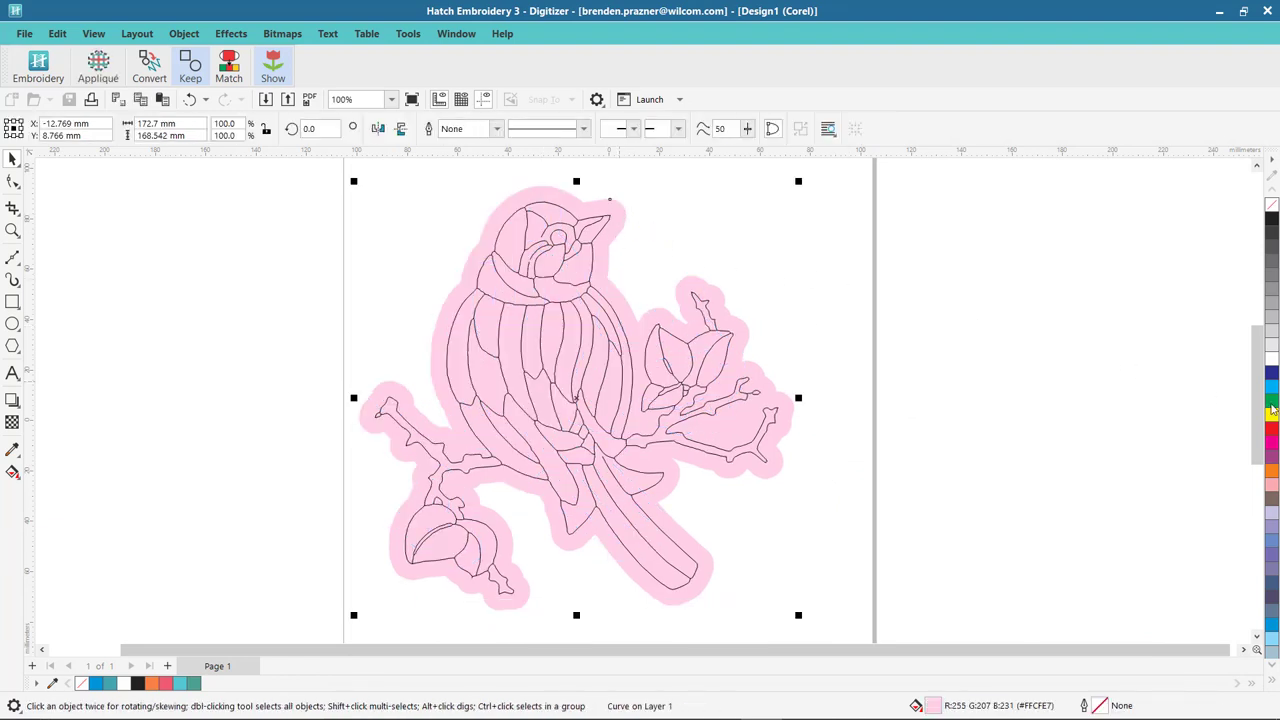
pyautogui.click(1271, 400)
pyautogui.press('F10')
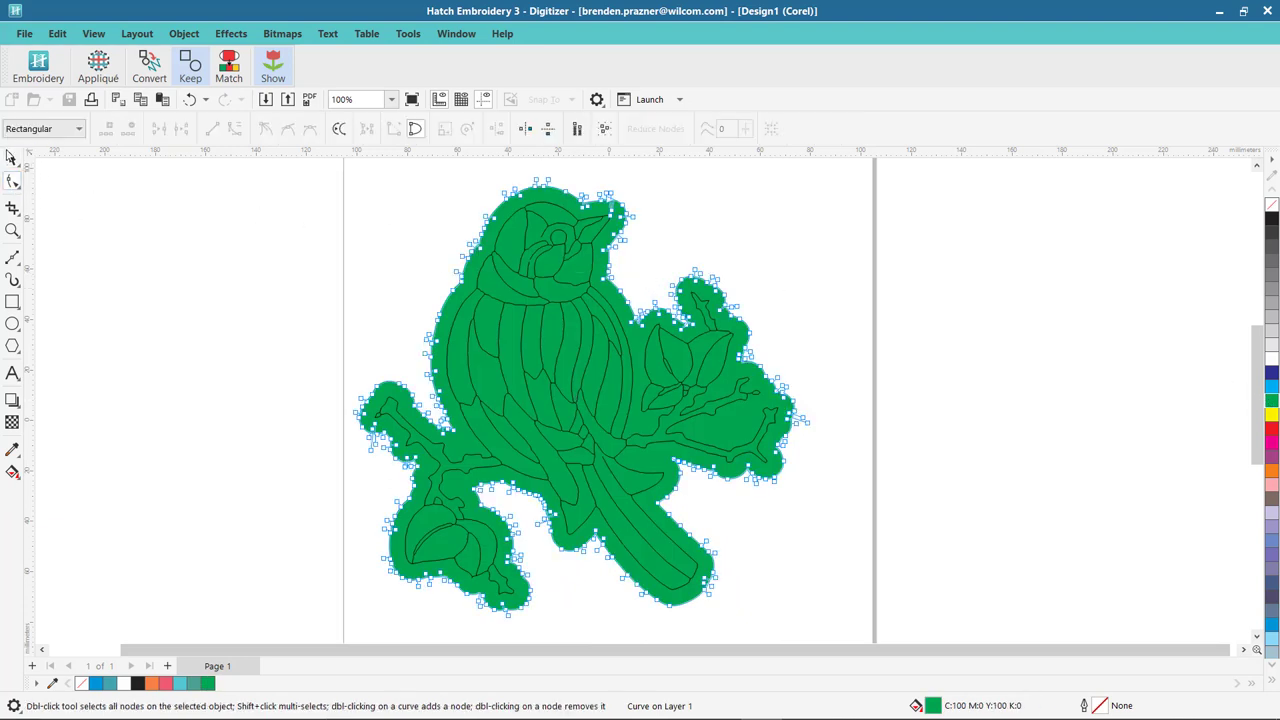
pyautogui.press('space')
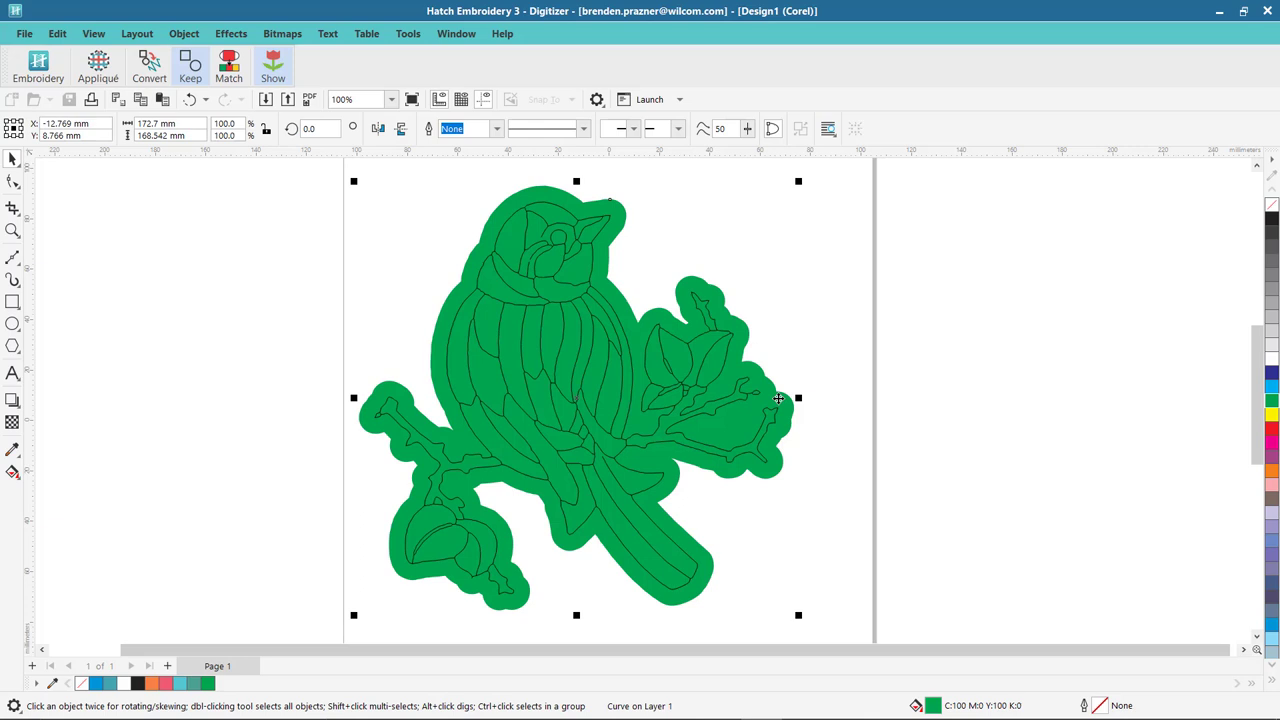
pyautogui.moveTo(803, 400); pyautogui.dragTo(926, 401)
pyautogui.hotkey('ctrl', 'z')
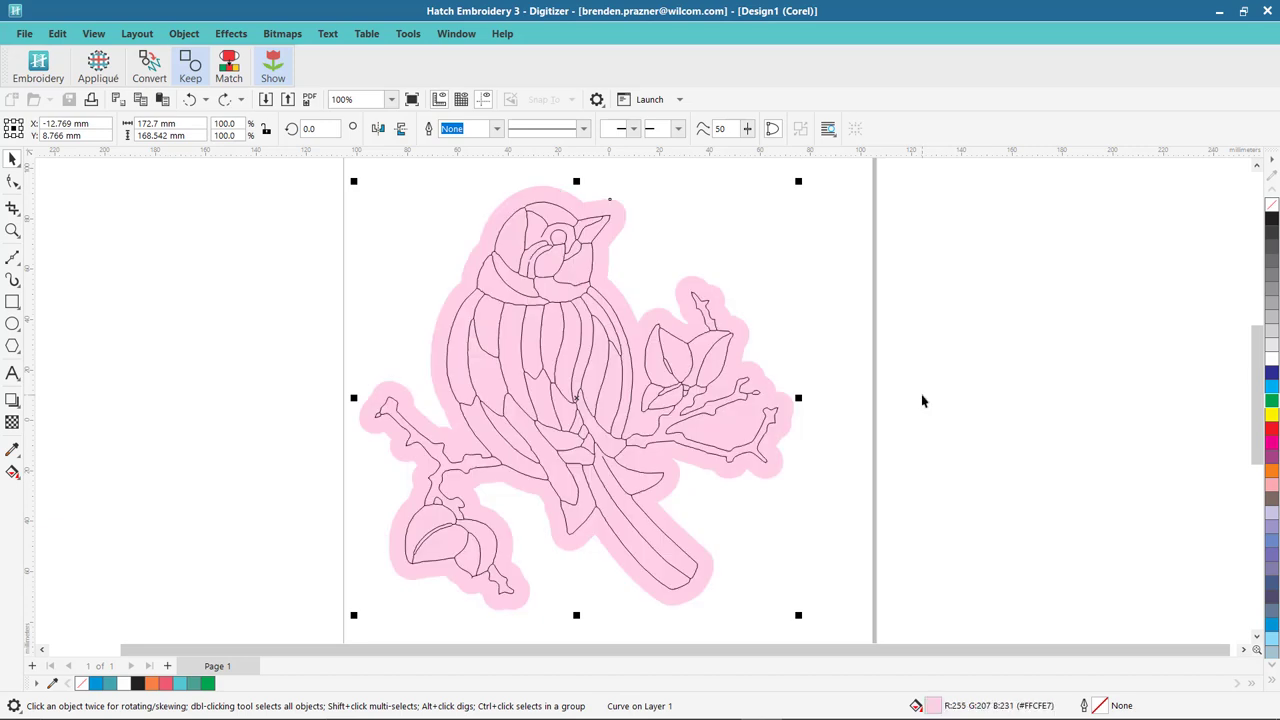
pyautogui.click(922, 396)
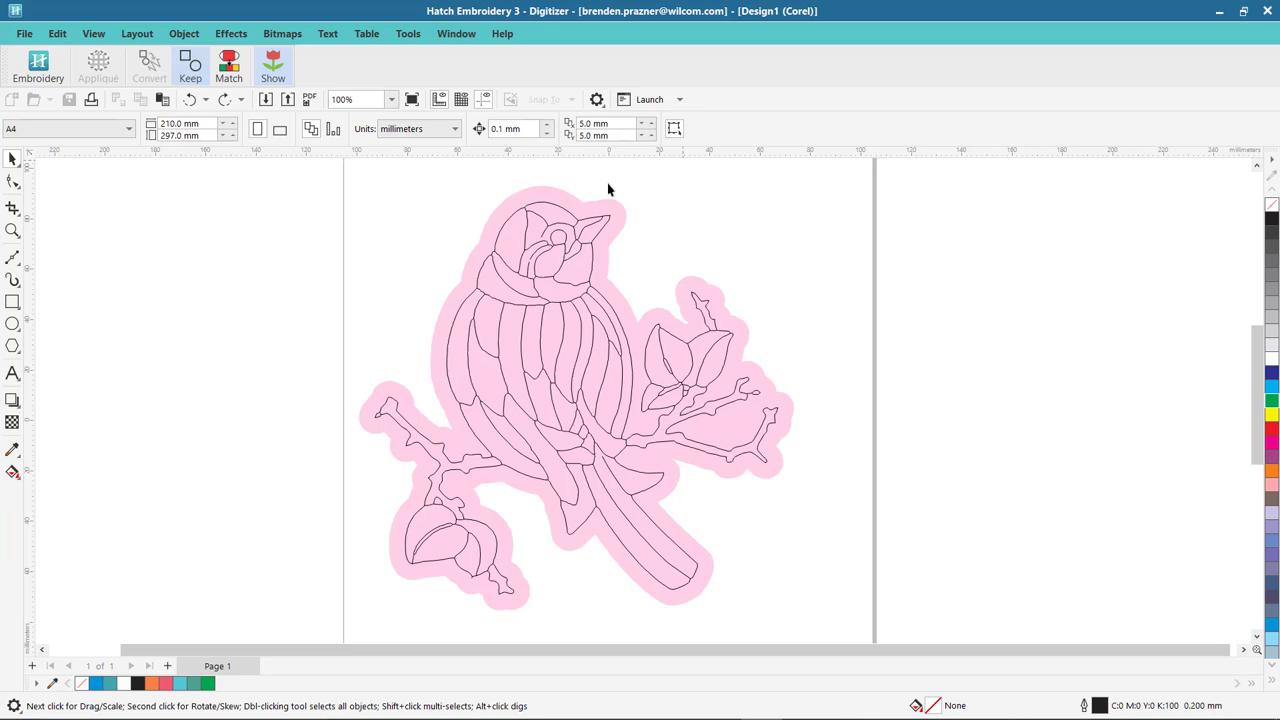
# Step: Tag the pink background shape as appliqué, undoing an accidental move first
pyautogui.click(611, 326)
pyautogui.moveTo(603, 277); pyautogui.dragTo(755, 251)
pyautogui.hotkey('ctrl', 'z')
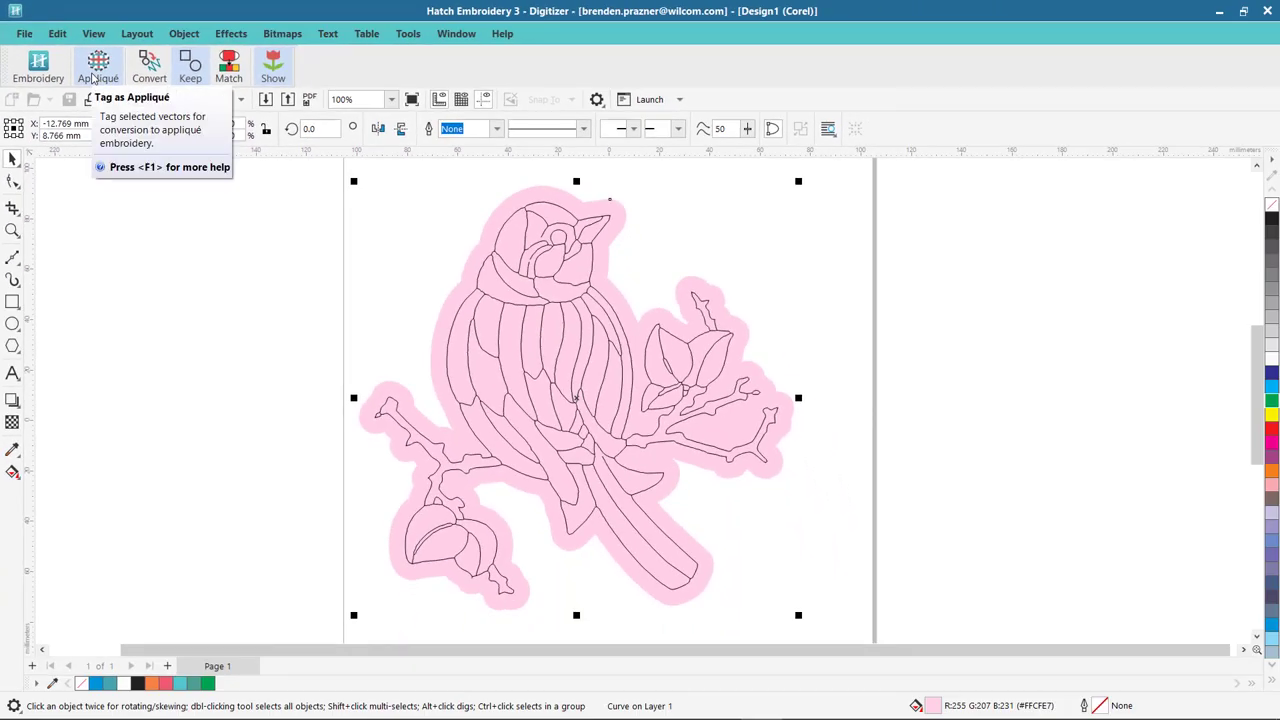
pyautogui.click(150, 112)
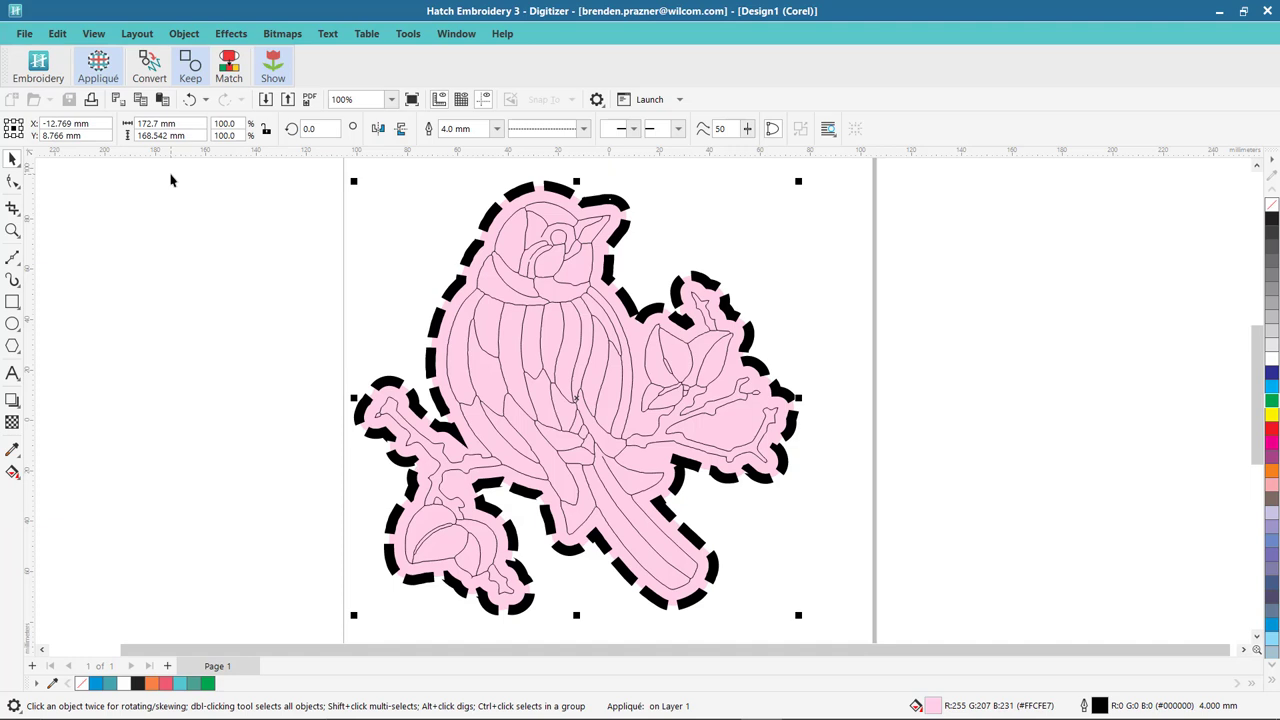
pyautogui.click(183, 203)
# Step: Select all objects with Edit > Select All > Objects and convert them to embroidery
pyautogui.click(57, 33)
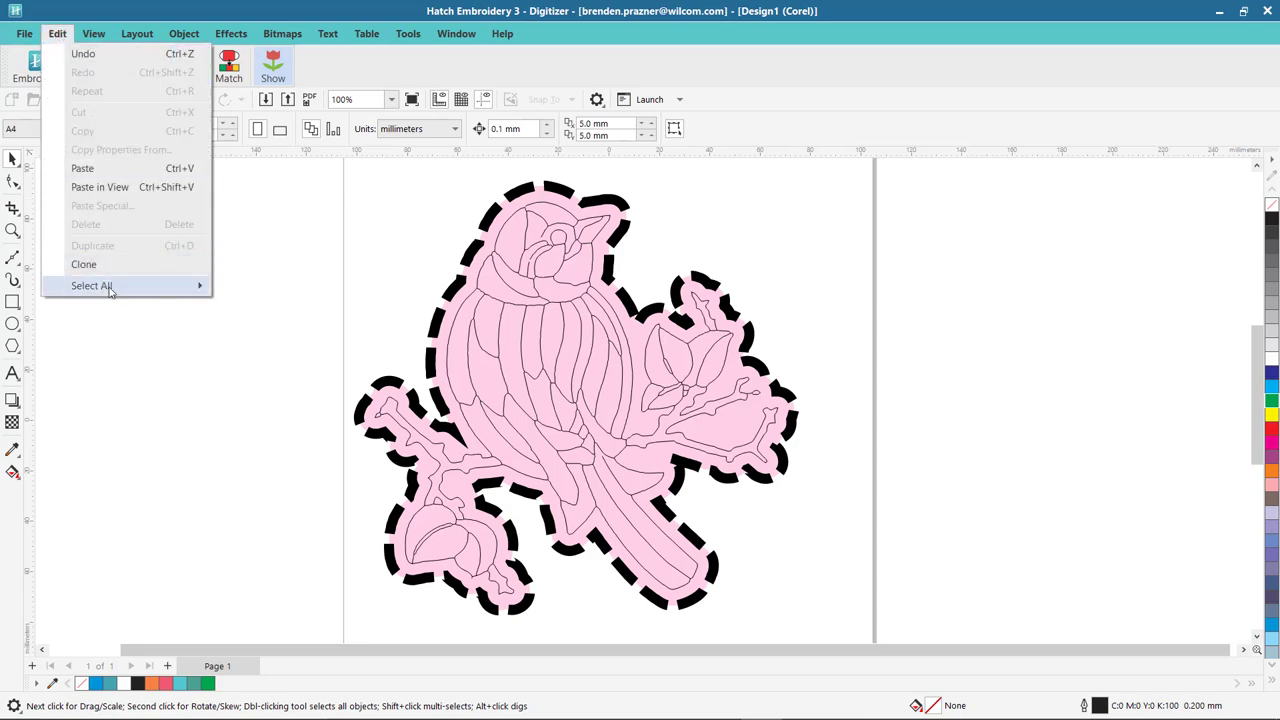
pyautogui.moveTo(109, 290)
pyautogui.click(262, 288)
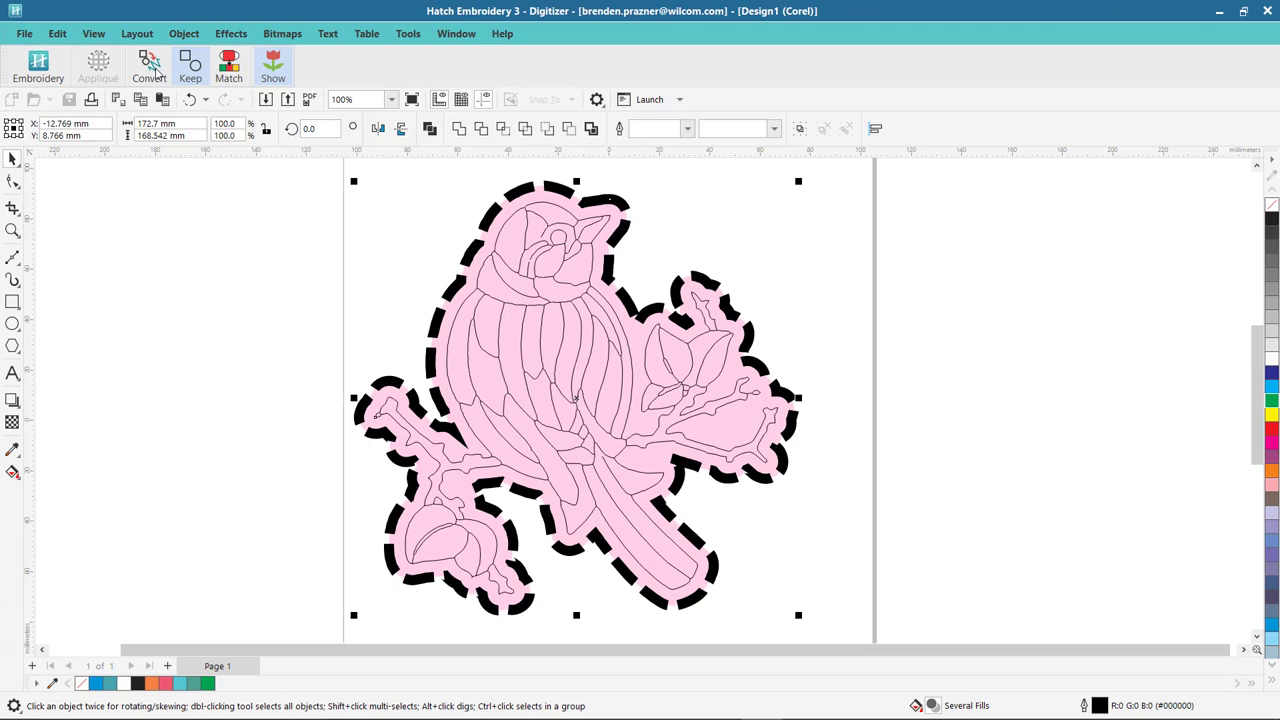
pyautogui.click(152, 68)
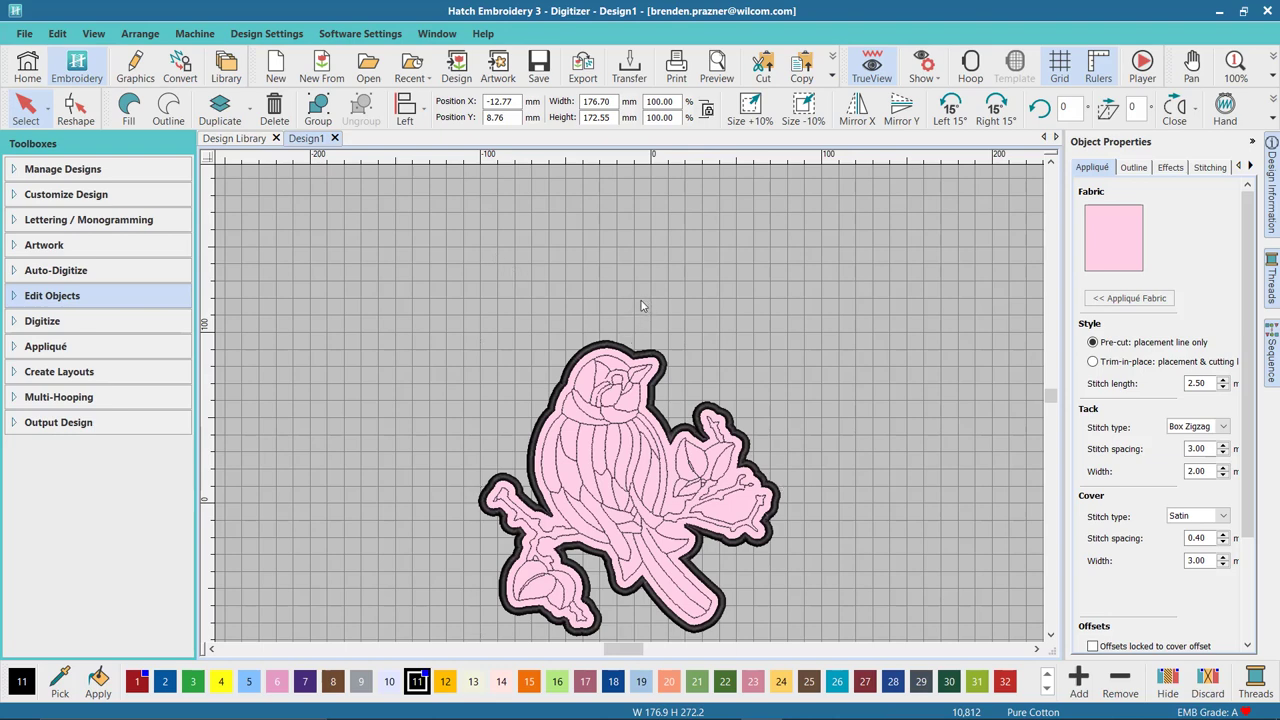
# Step: Zoom in on the bird and set the appliqué tack-down stitch to Blanket
pyautogui.click(643, 306)
pyautogui.press('b')
pyautogui.moveTo(423, 304); pyautogui.dragTo(802, 645)
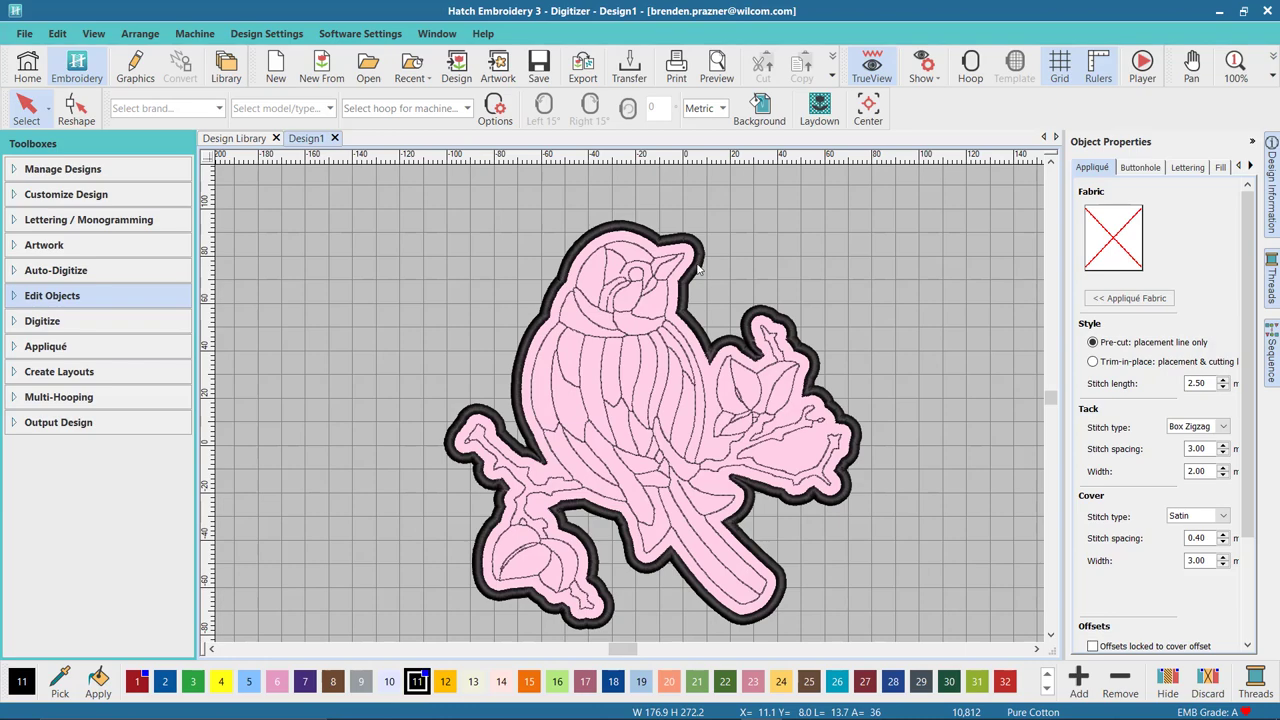
pyautogui.click(698, 268)
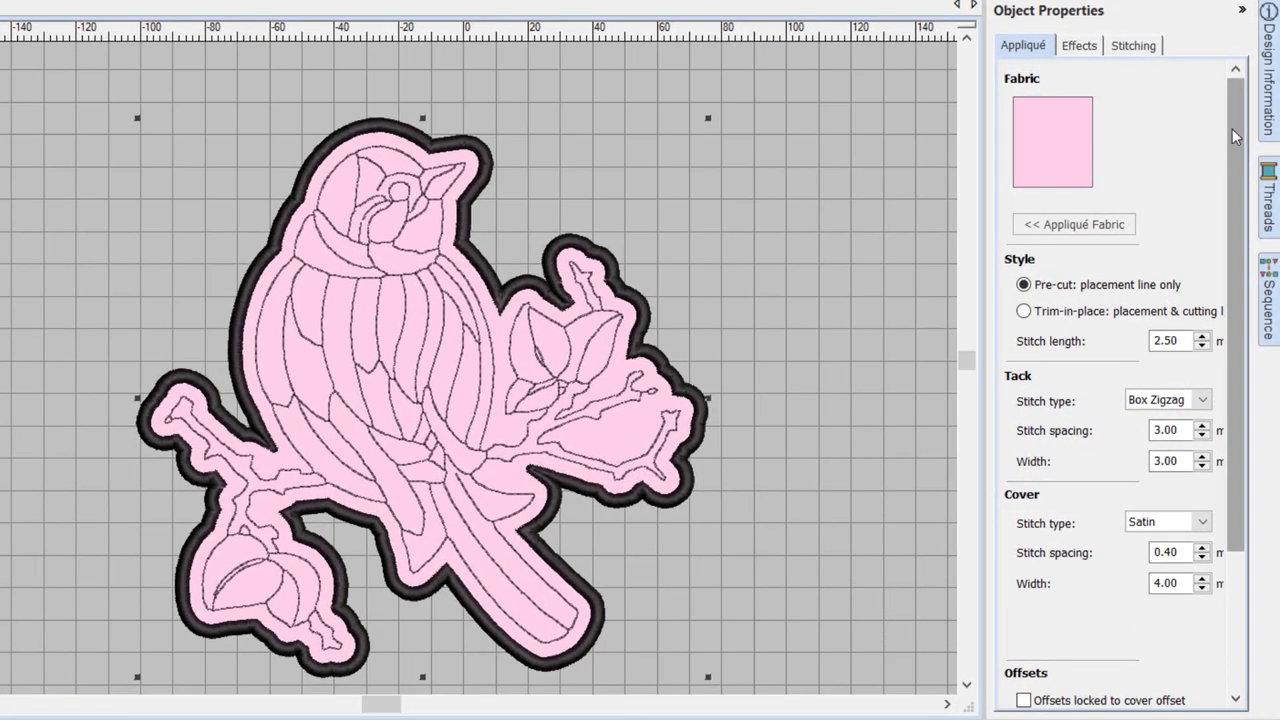
pyautogui.moveTo(1248, 238); pyautogui.dragTo(1248, 254)
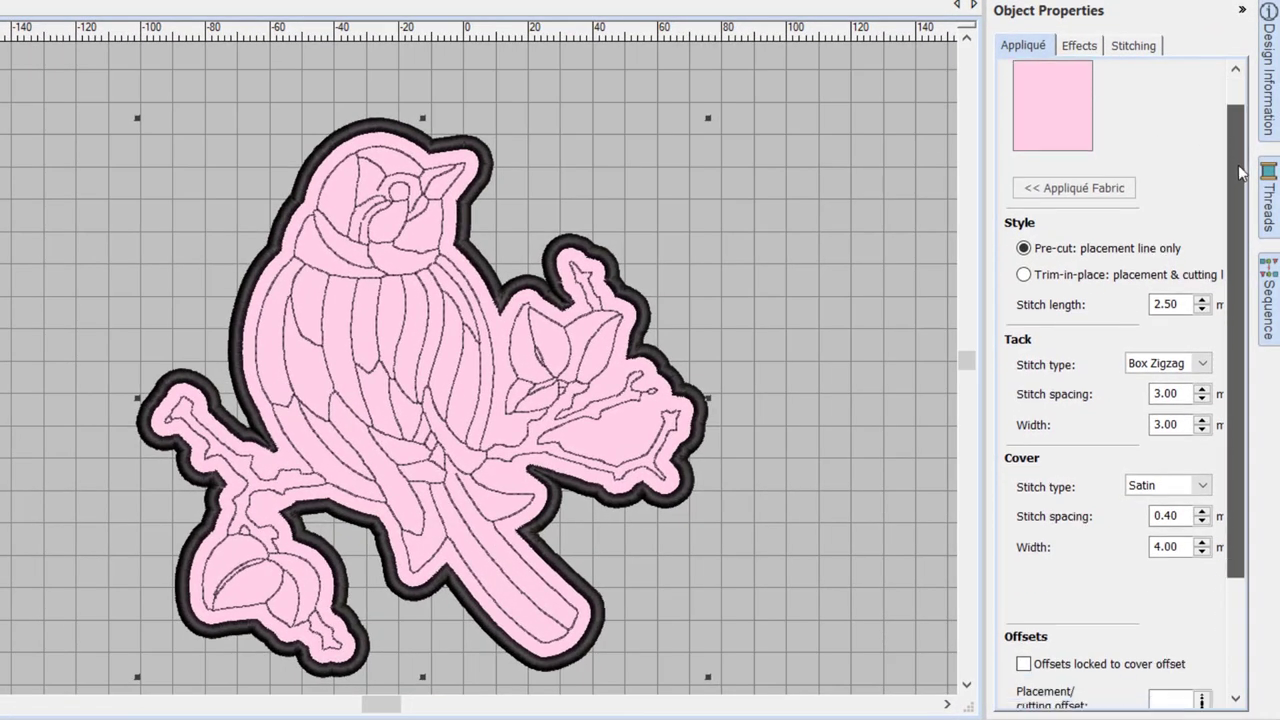
pyautogui.moveTo(1238, 165); pyautogui.dragTo(1078, 270)
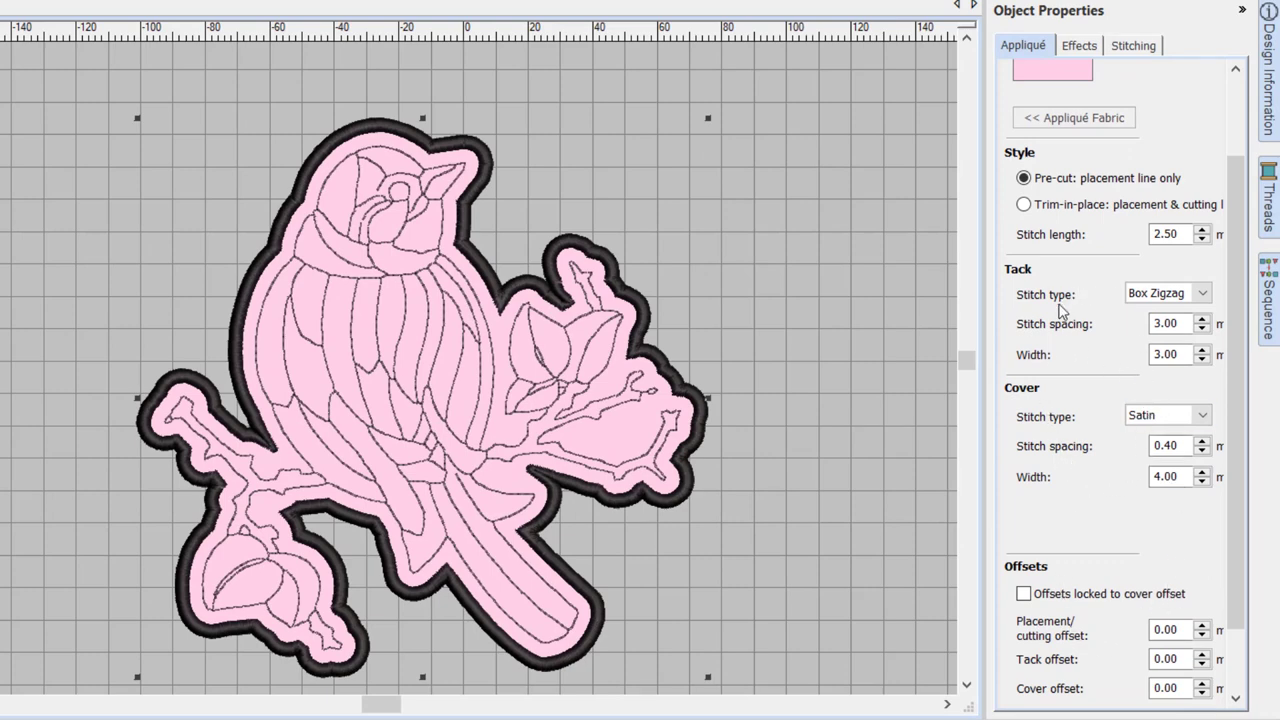
pyautogui.click(1134, 293)
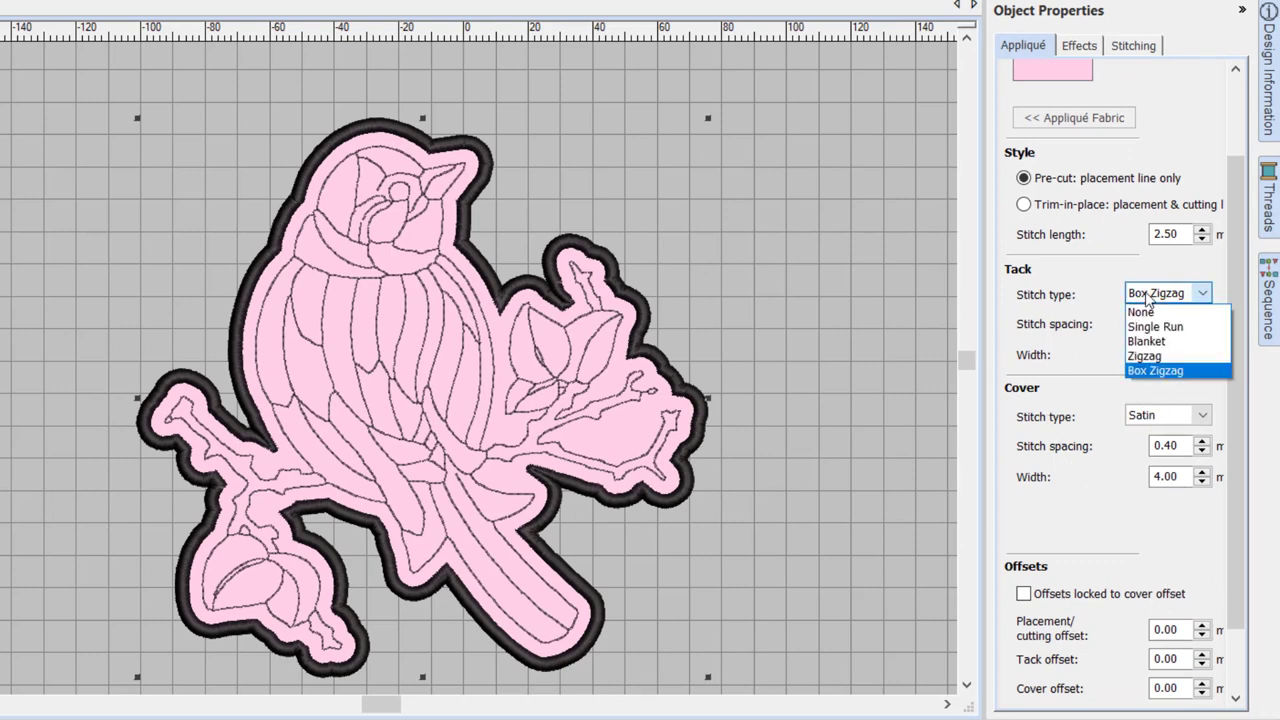
pyautogui.click(1151, 343)
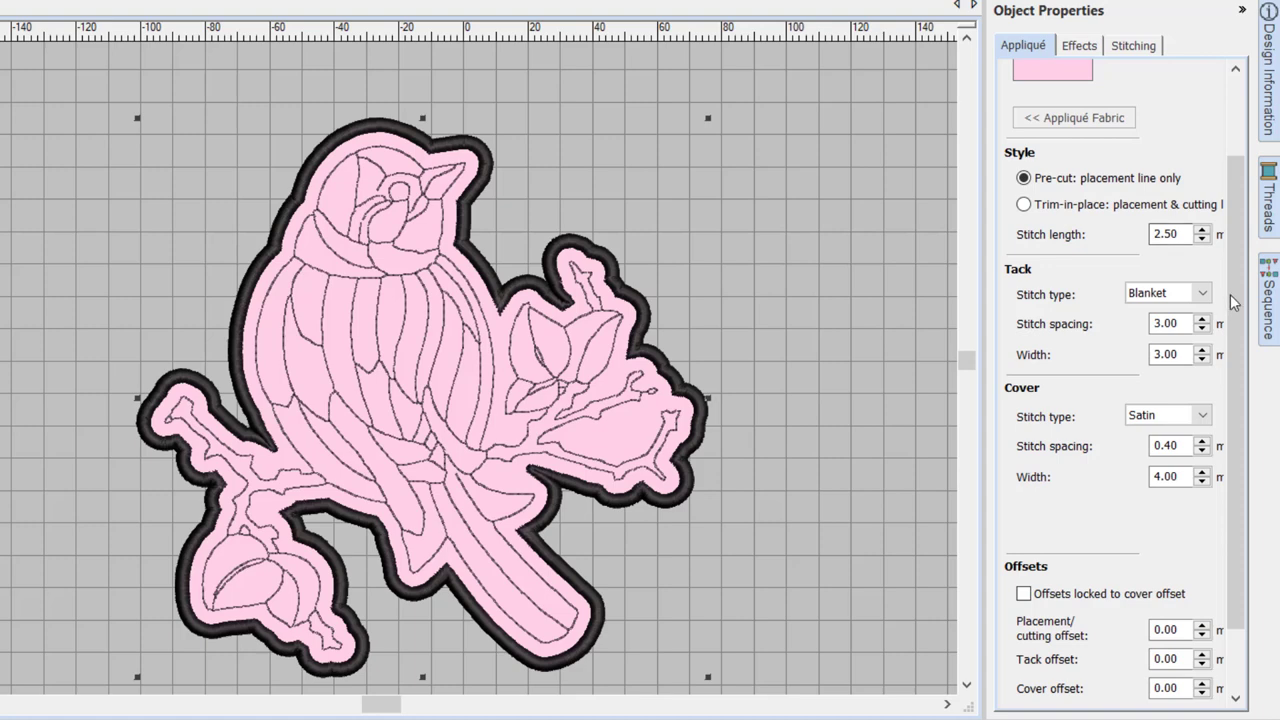
# Step: Switch off Underlay 1 in the appliqué's Stitching settings
pyautogui.scroll(2, 1228, 266)
pyautogui.click(1079, 46)
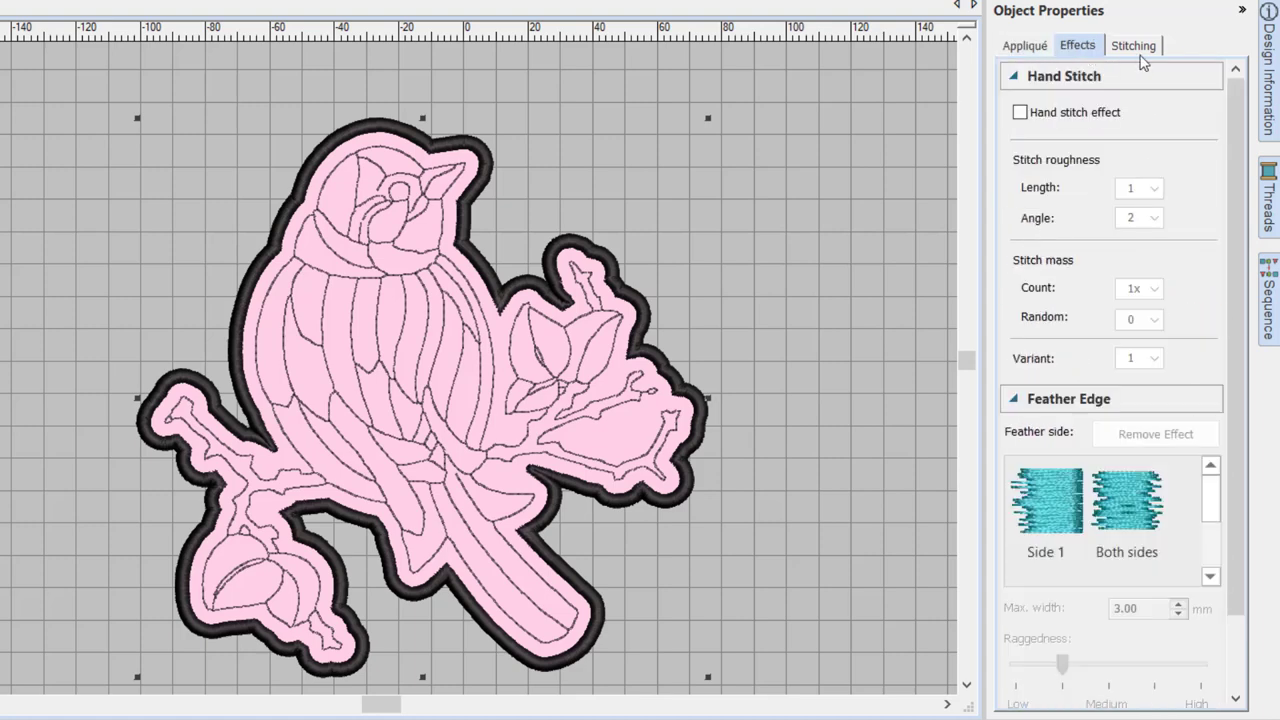
pyautogui.click(1134, 45)
pyautogui.click(1011, 104)
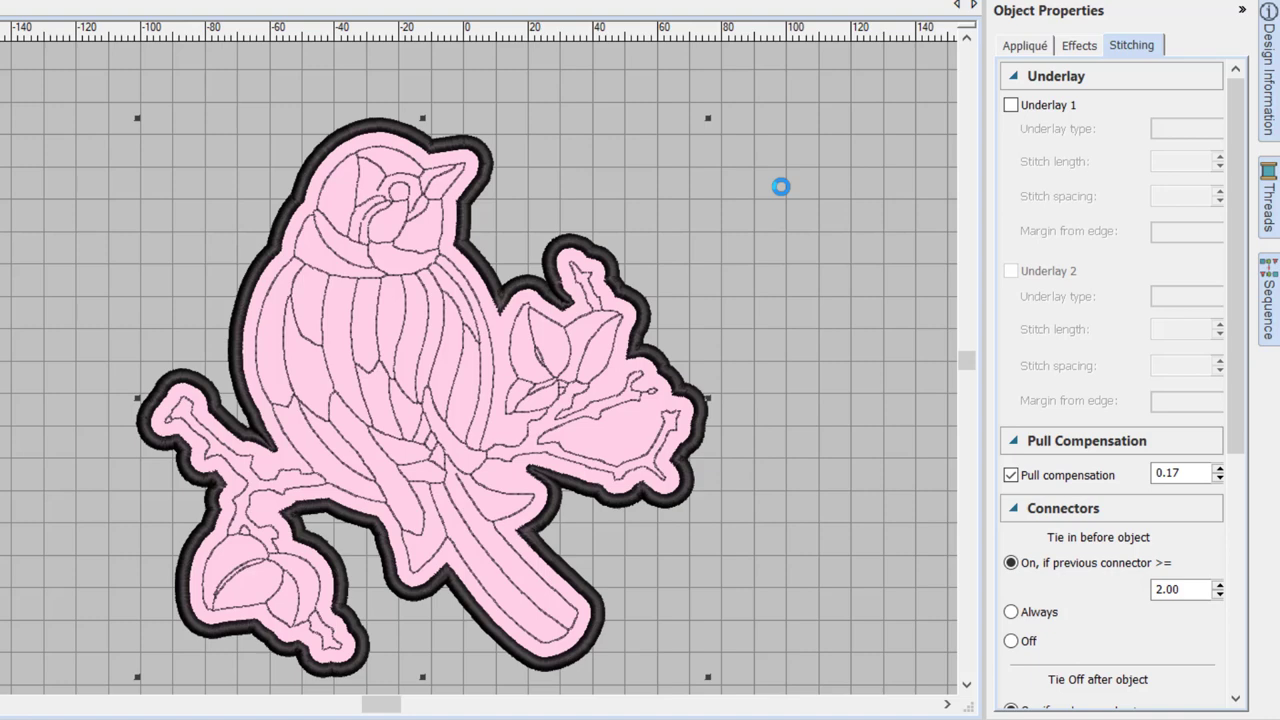
pyautogui.click(327, 178)
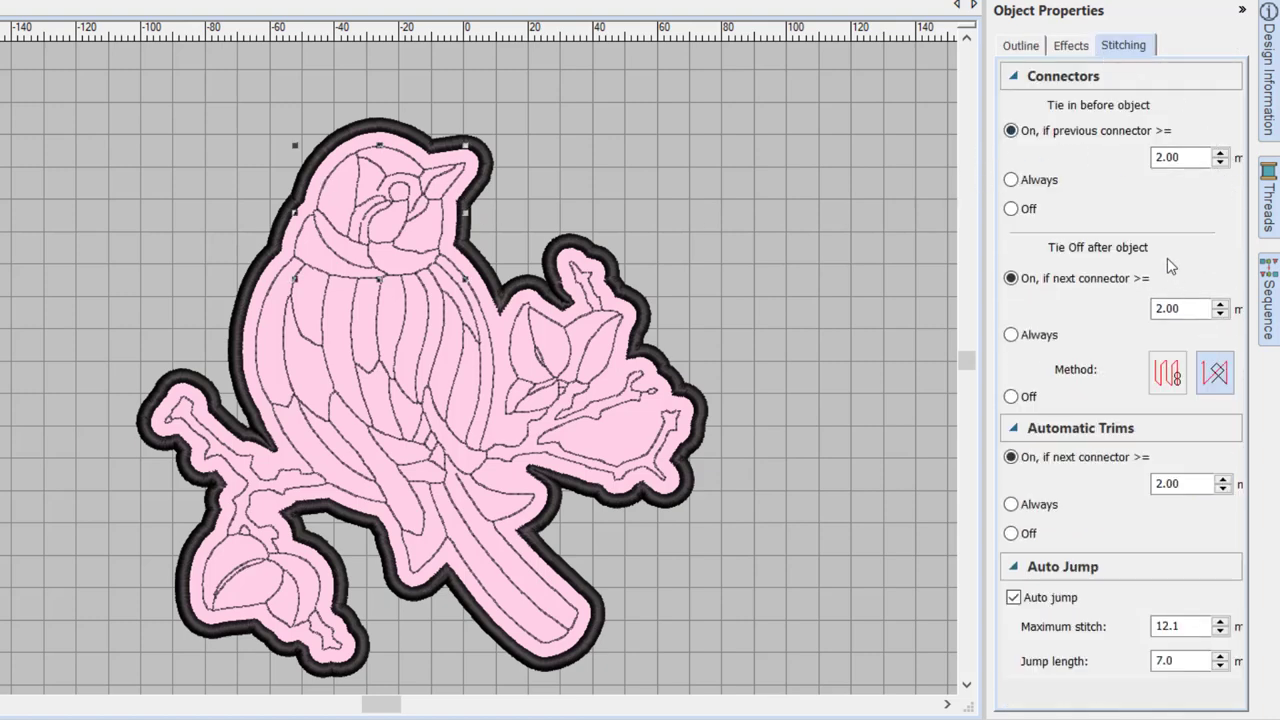
# Step: Convert the bird's detail lines to redwork (9,281 stitches) and start the stitch simulation
pyautogui.click(1024, 47)
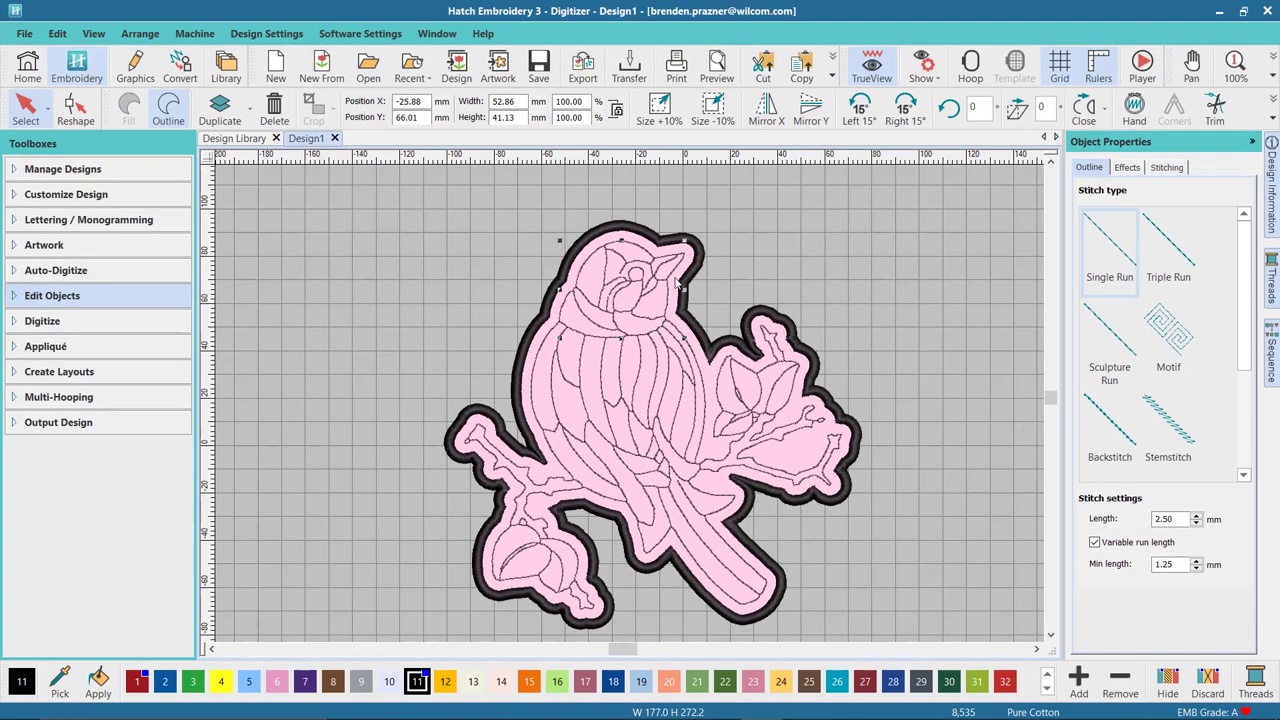
pyautogui.moveTo(353, 222); pyautogui.dragTo(987, 611)
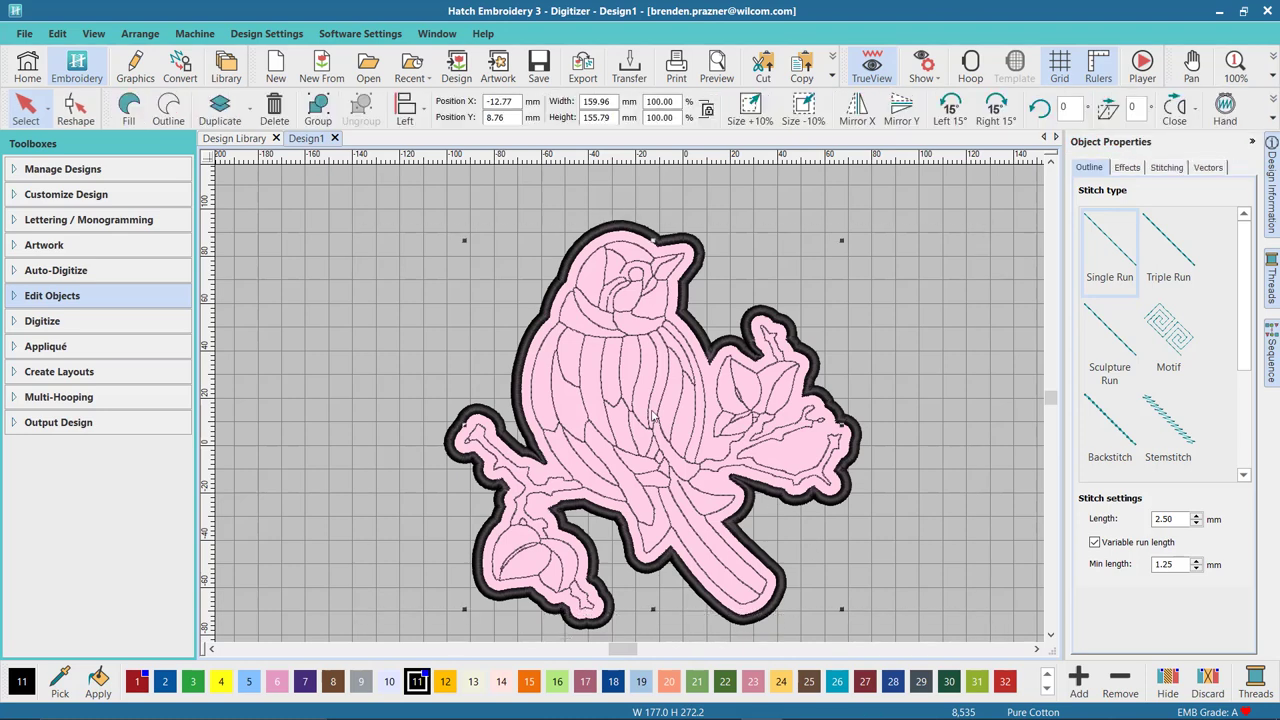
pyautogui.click(20, 296)
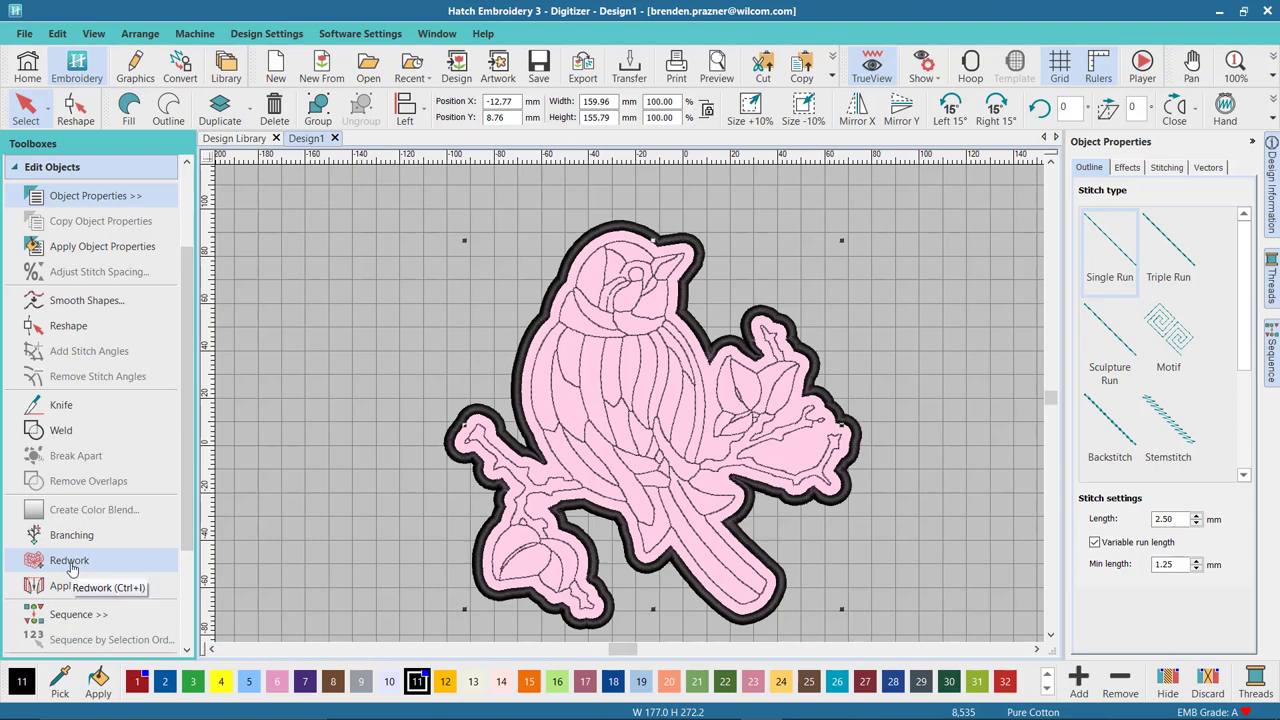
pyautogui.click(70, 562)
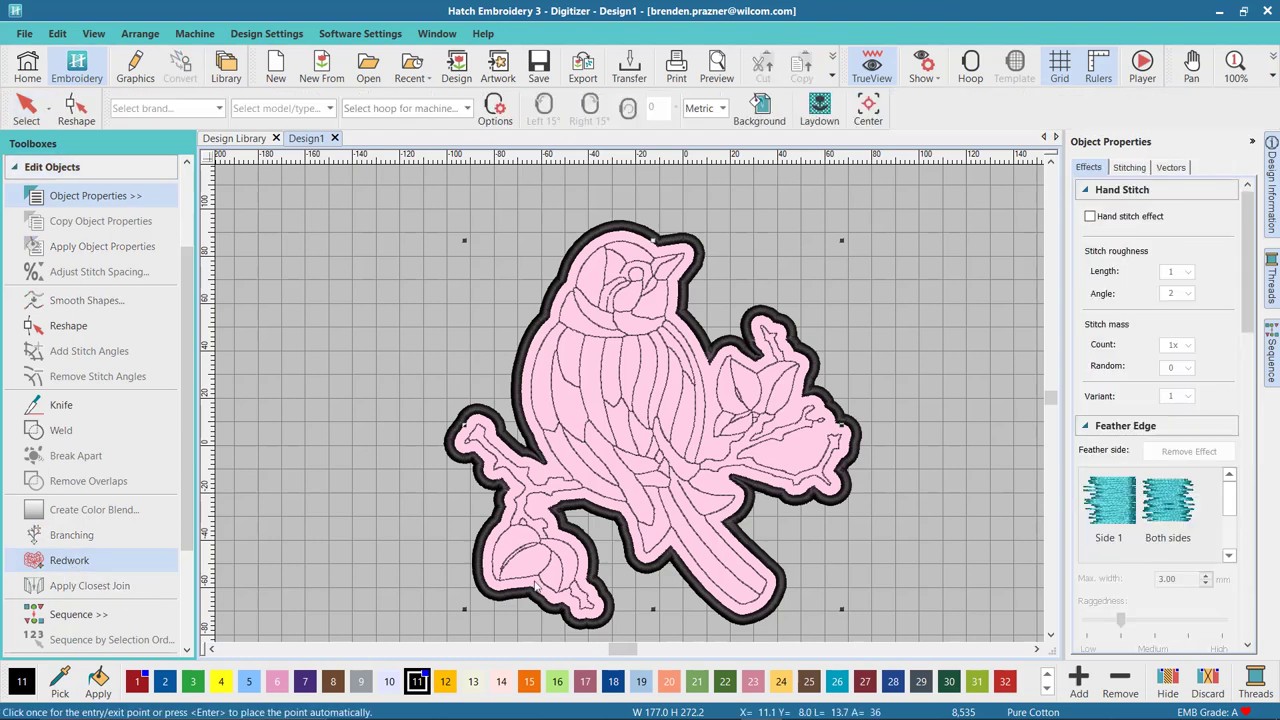
pyautogui.click(601, 616)
pyautogui.press('Return')
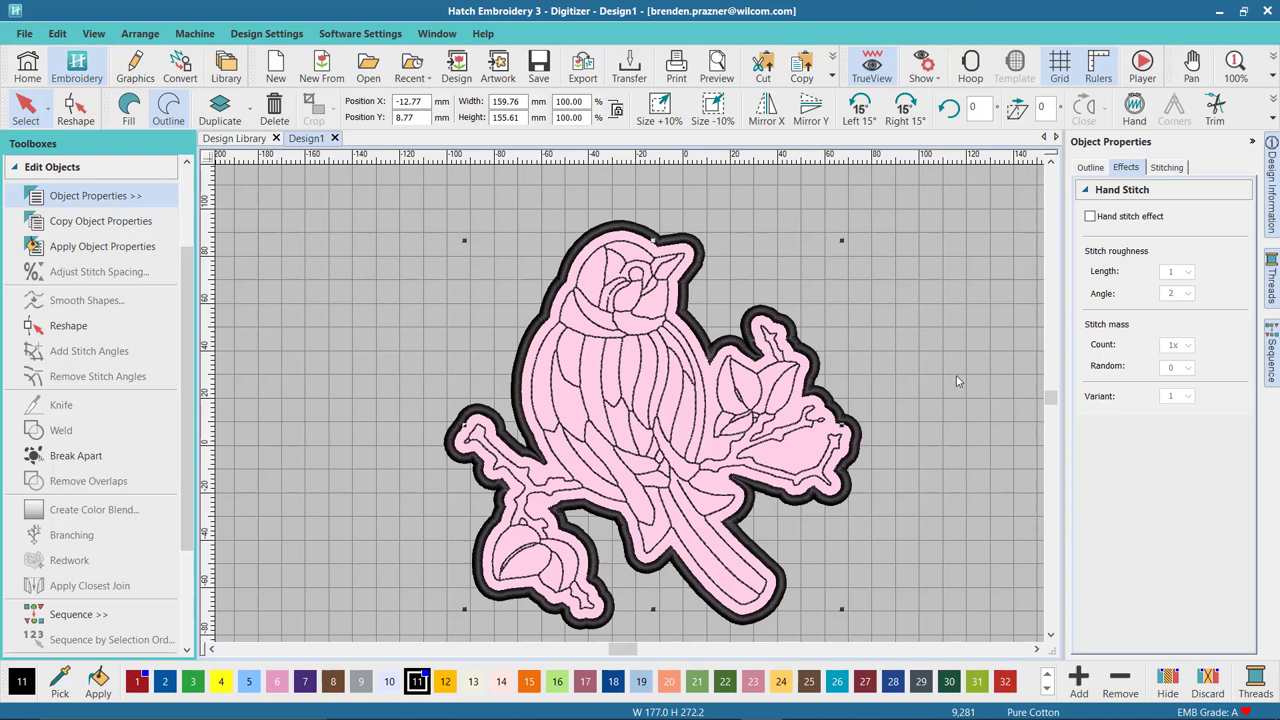
pyautogui.press('Escape')
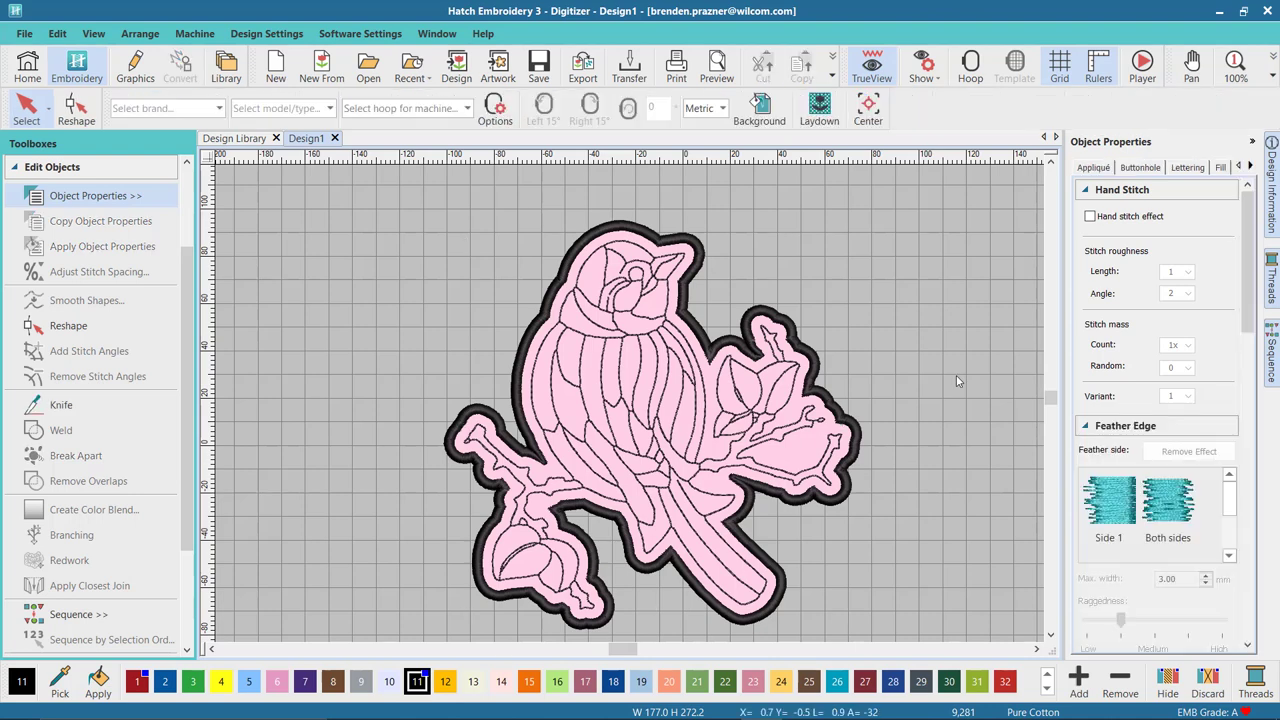
pyautogui.hotkey('ctrl', 'shift', 'r')
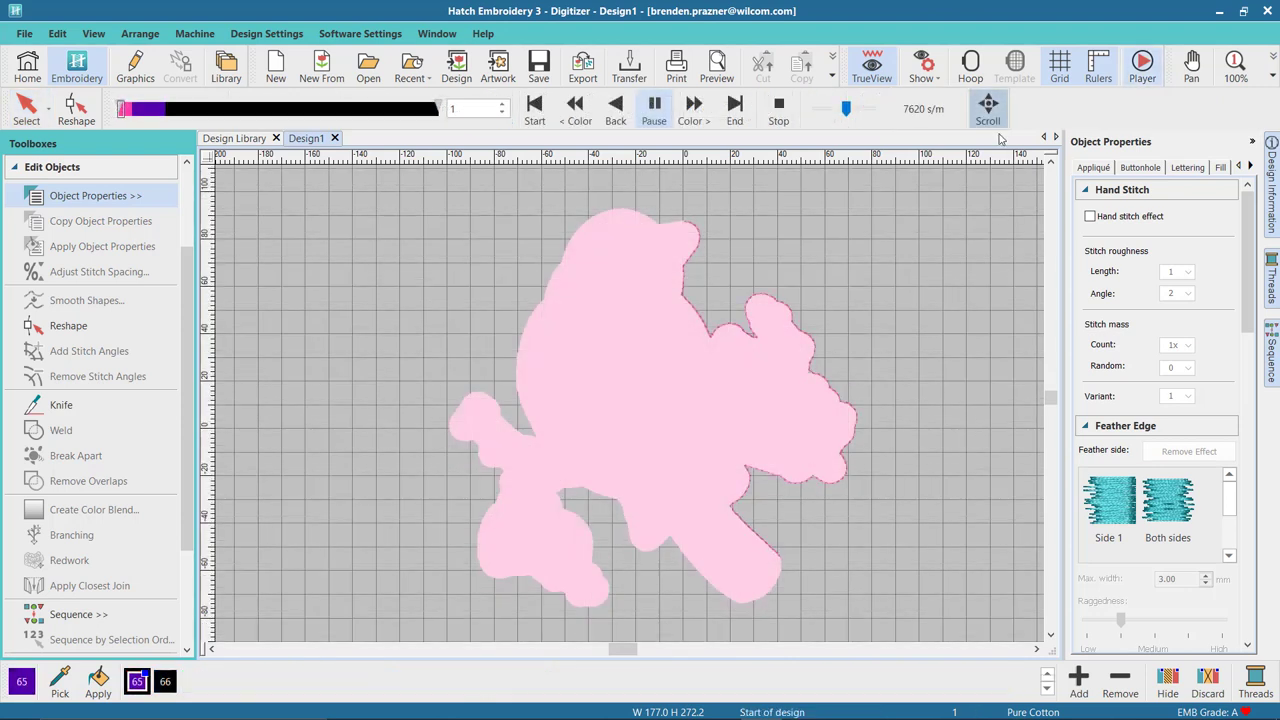
# Step: Play the stitch simulation with Scroll on and a faster speed, then close the player
pyautogui.click(988, 118)
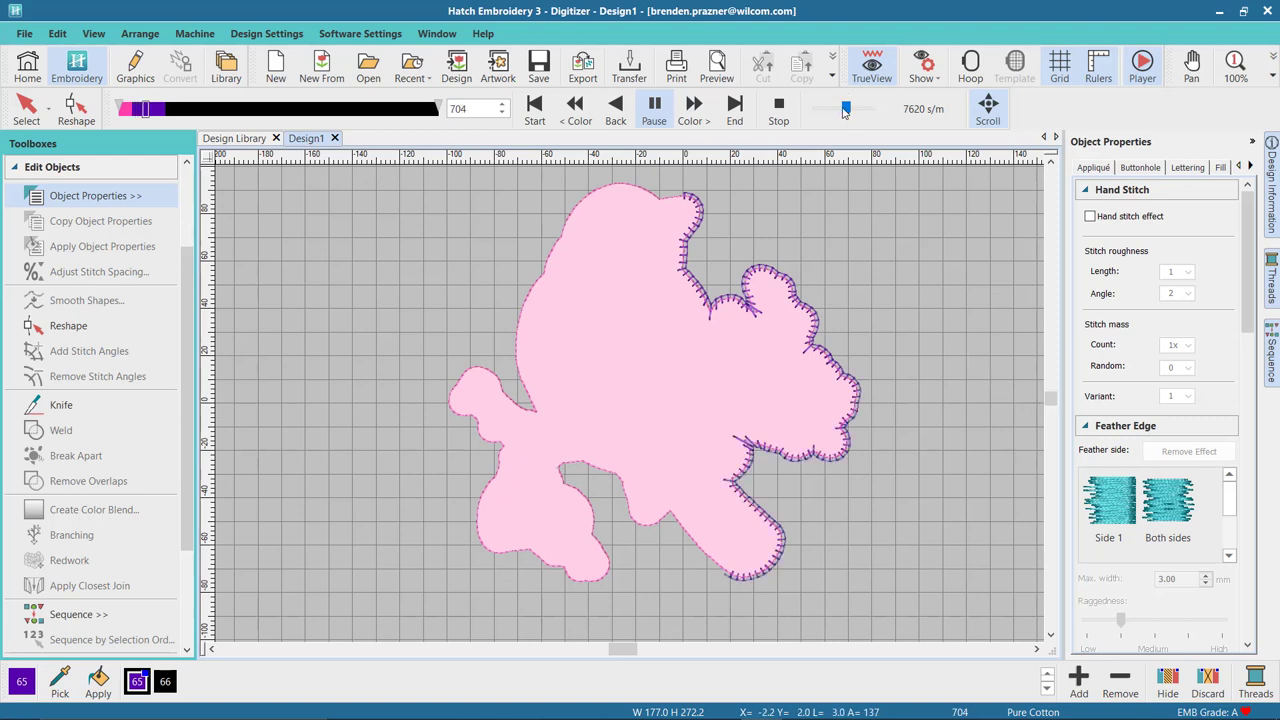
pyautogui.moveTo(845, 110); pyautogui.dragTo(855, 113)
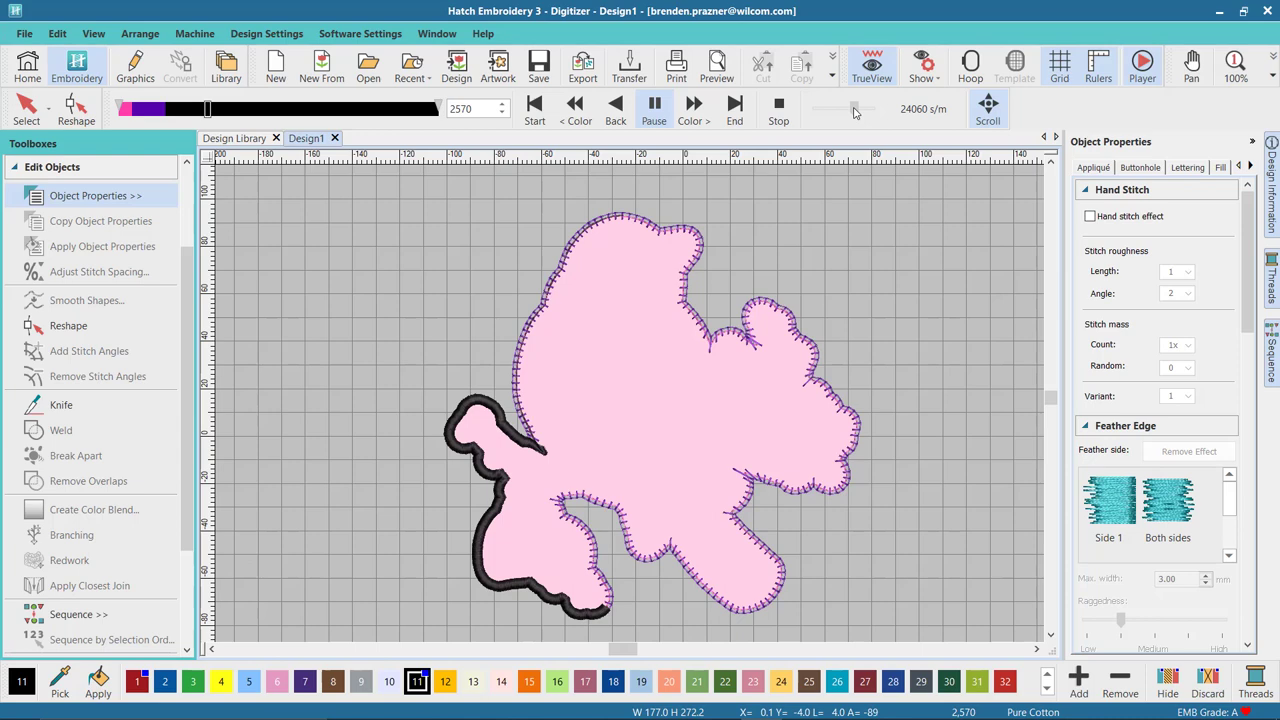
pyautogui.moveTo(855, 112); pyautogui.dragTo(860, 108)
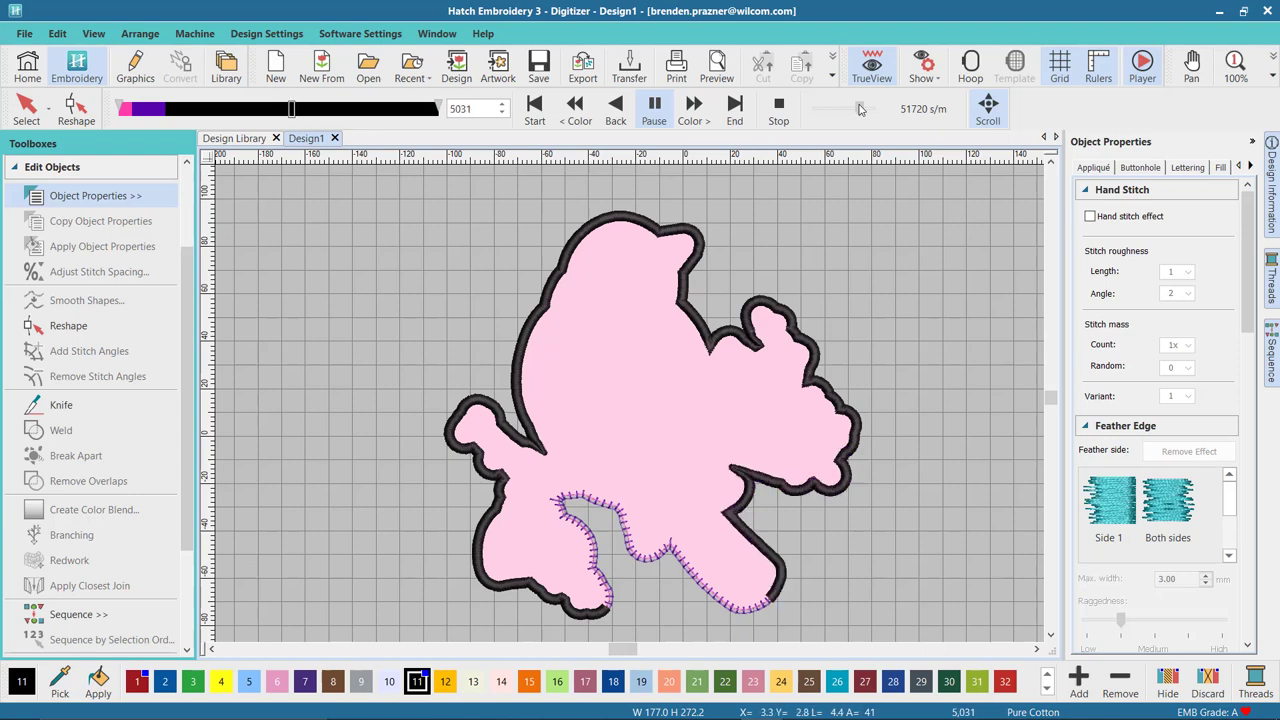
pyautogui.moveTo(858, 110); pyautogui.dragTo(858, 110)
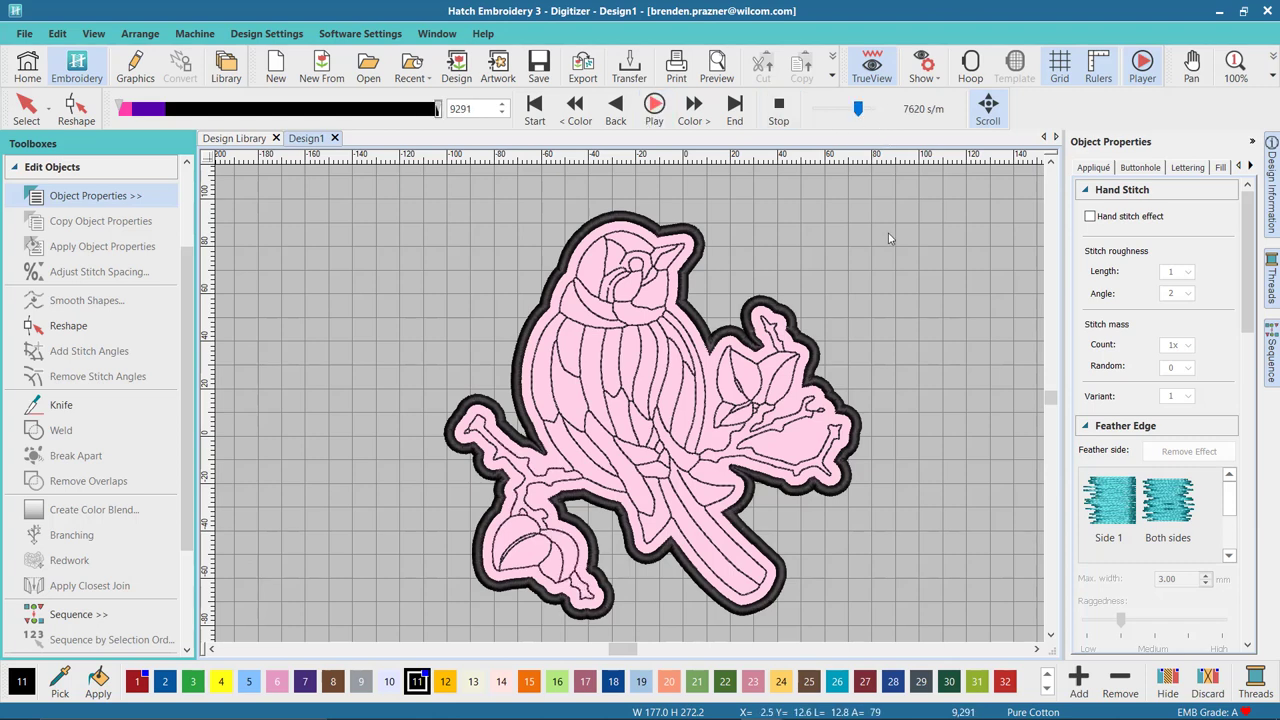
pyautogui.press('Escape')
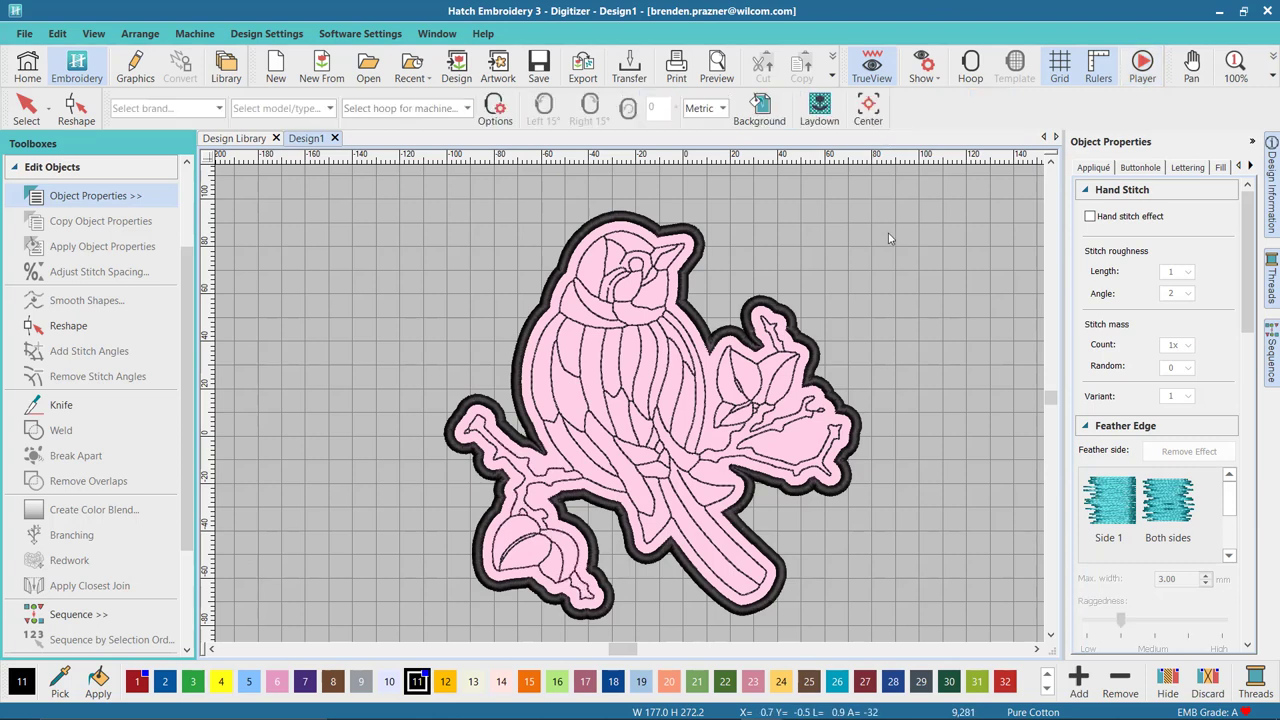